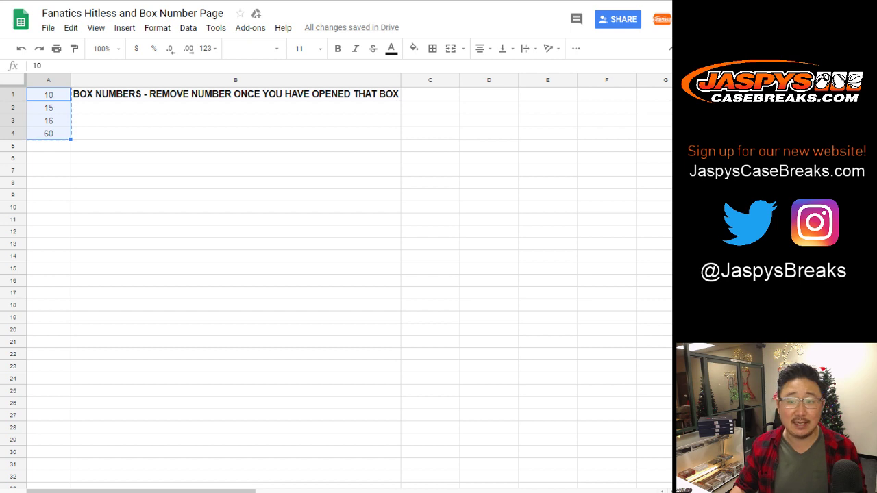
# Enter box numbers 10, 15, 16 and 60 as list items on RANDOM.ORG and roll two virtual dice
pyautogui.hotkey('ctrl', 'Tab')
pyautogui.click(207, 404)
pyautogui.write('10 15 16 60')
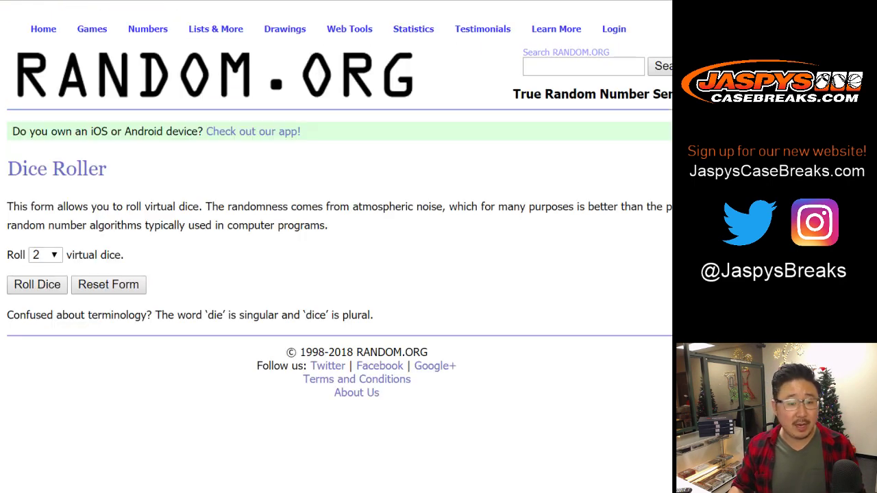
pyautogui.click(37, 284)
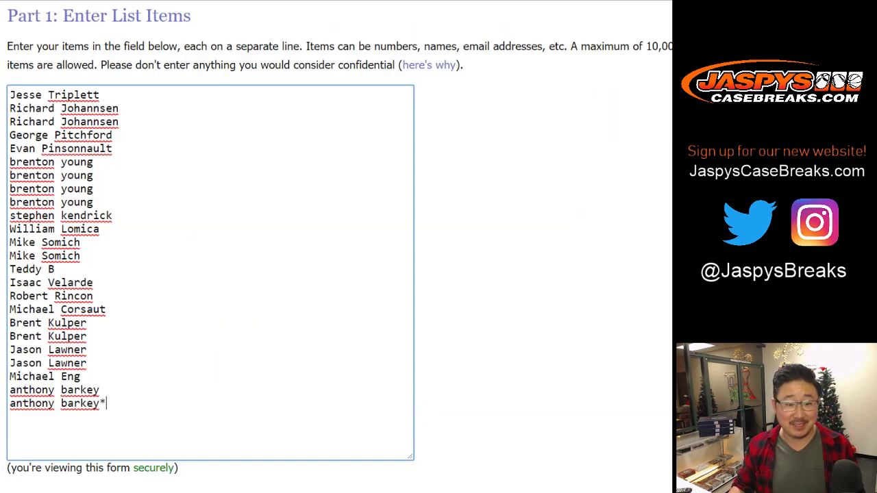
# Randomize the list of participant names twice in the List Randomizer
pyautogui.scroll(-2, 335, 246)
pyautogui.click(44, 401)
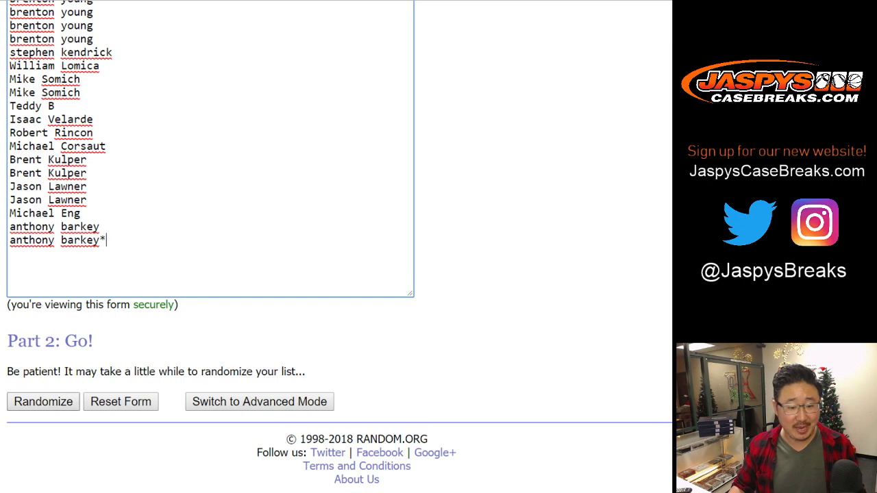
pyautogui.scroll(-3, 335, 247)
pyautogui.click(30, 402)
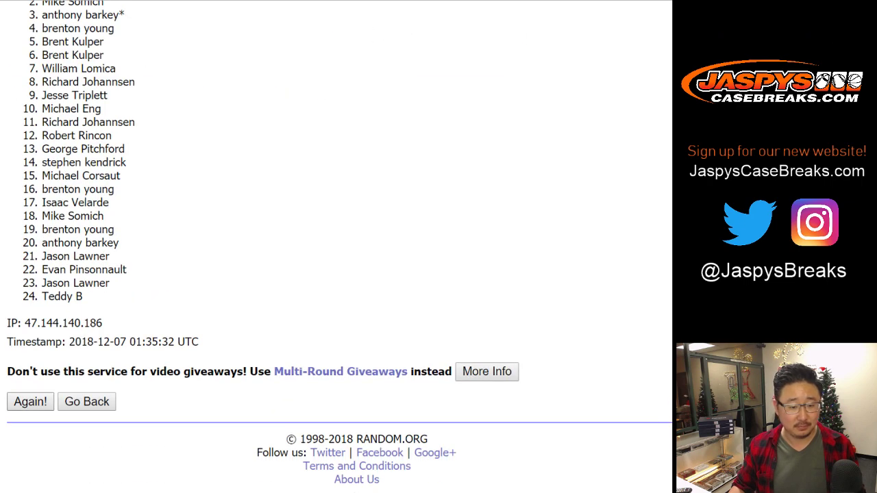
pyautogui.scroll(-3, 336, 247)
pyautogui.scroll(1, 336, 247)
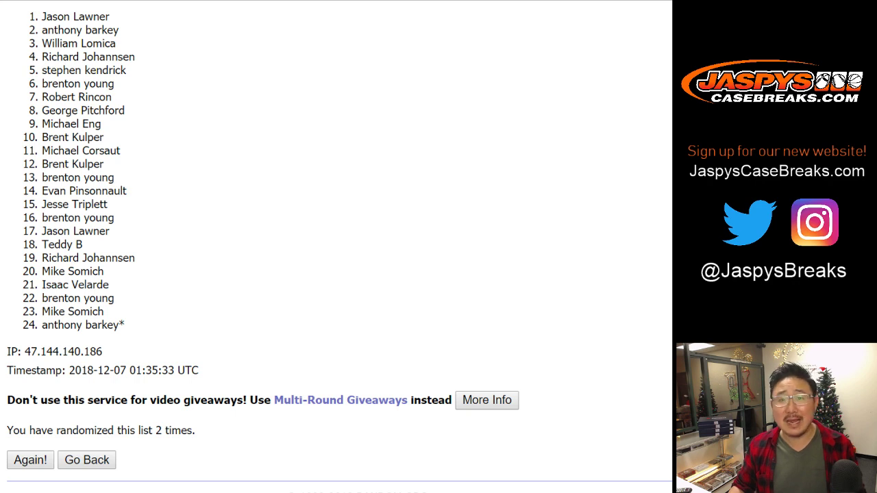
# Copy all 24 randomized participant names into column A of the 2Box DIV #31 spreadsheet in Google Sheets, starting at A1
pyautogui.moveTo(42, 17); pyautogui.dragTo(125, 324)
pyautogui.hotkey('ctrl', 'c')
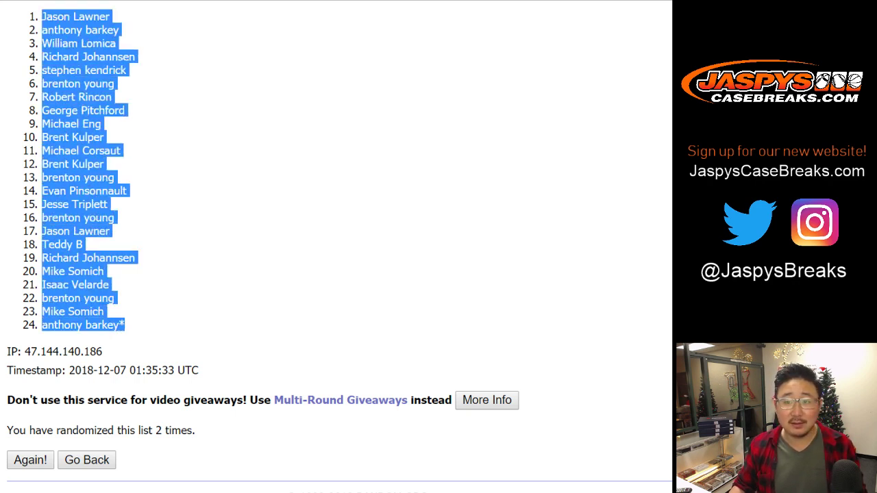
pyautogui.hotkey('ctrl', 'Tab')
pyautogui.click(120, 94)
pyautogui.rightClick(121, 94)
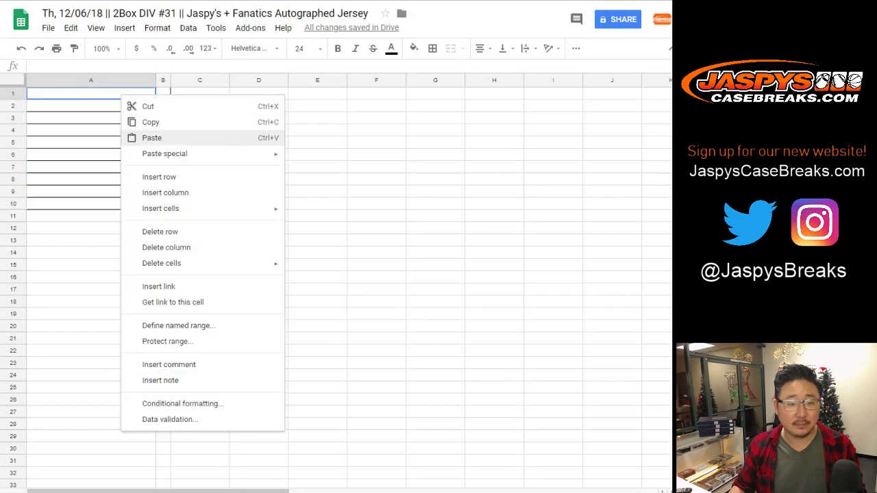
pyautogui.click(151, 137)
# Randomize the list of sports divisions, from NFC East to Soccer, twice in RANDOM.ORG's List Randomizer
pyautogui.hotkey('ctrl', 'Tab')
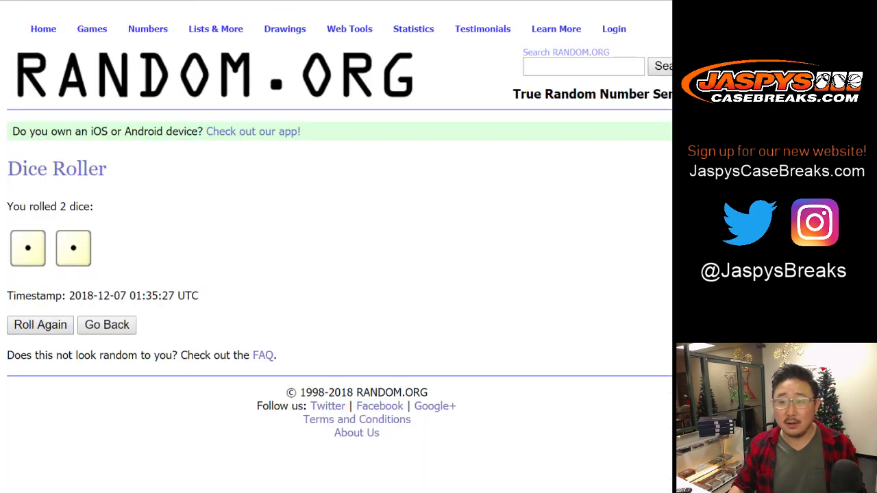
pyautogui.hotkey('ctrl', 'Tab')
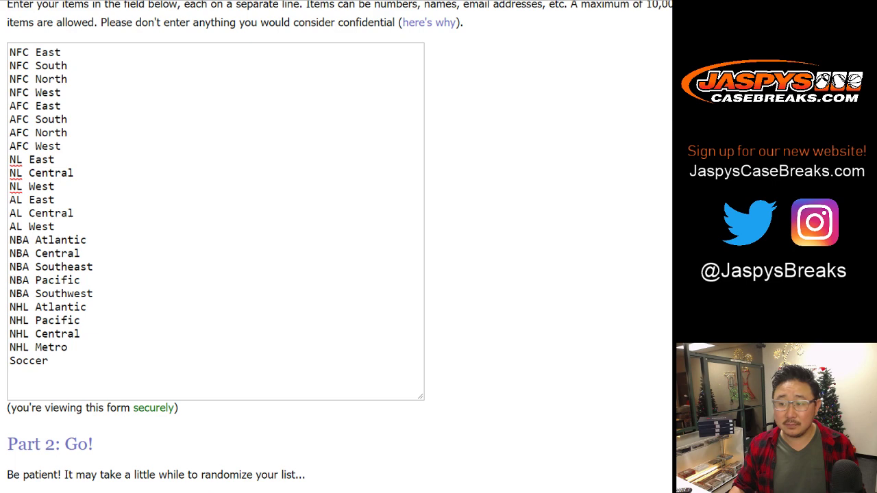
pyautogui.scroll(-2, 336, 246)
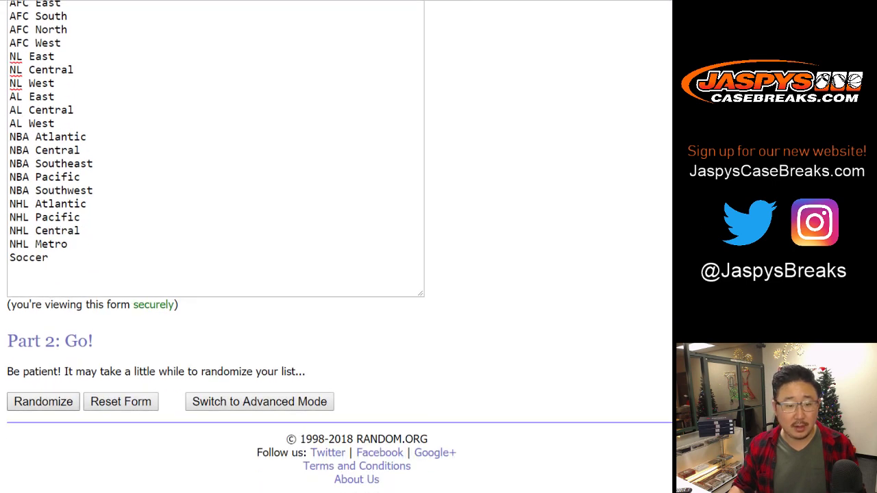
pyautogui.click(44, 402)
pyautogui.scroll(-3, 43, 402)
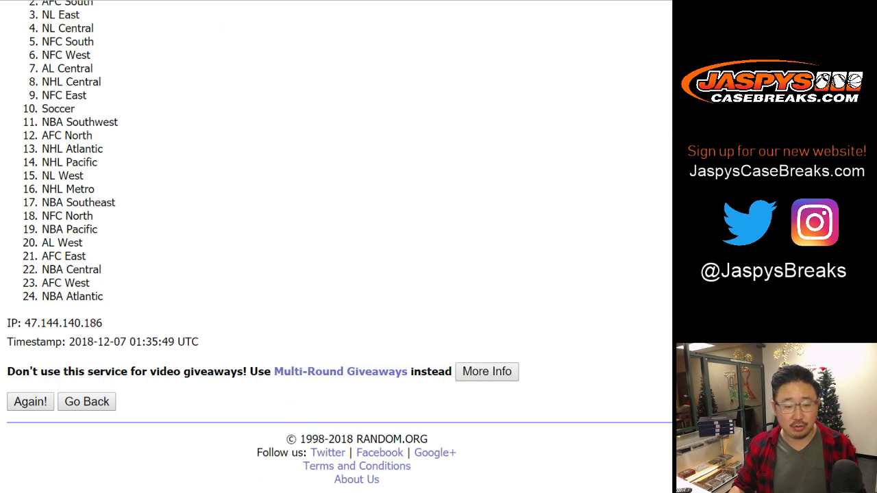
pyautogui.click(31, 403)
pyautogui.scroll(-4, 32, 402)
pyautogui.scroll(2, 32, 402)
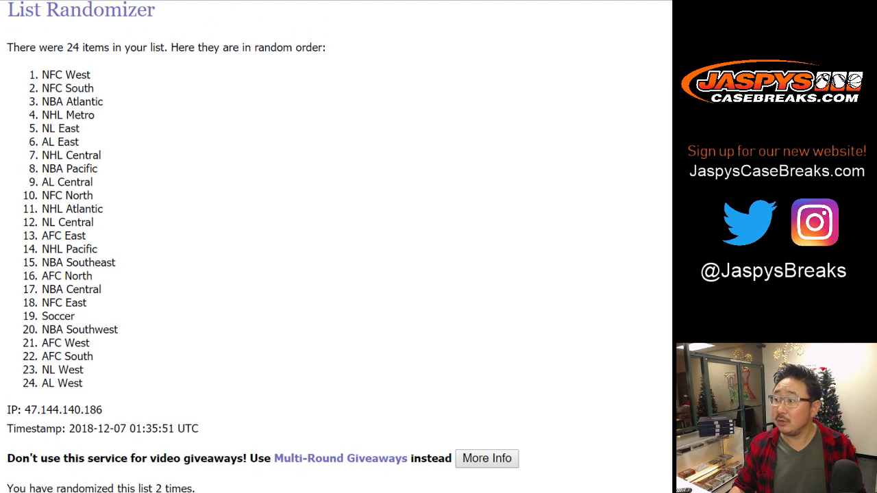
# Copy the 24 randomized divisions into column B of the Google Sheets spreadsheet, starting at B1
pyautogui.moveTo(42, 75); pyautogui.dragTo(82, 383)
pyautogui.hotkey('ctrl', 'c')
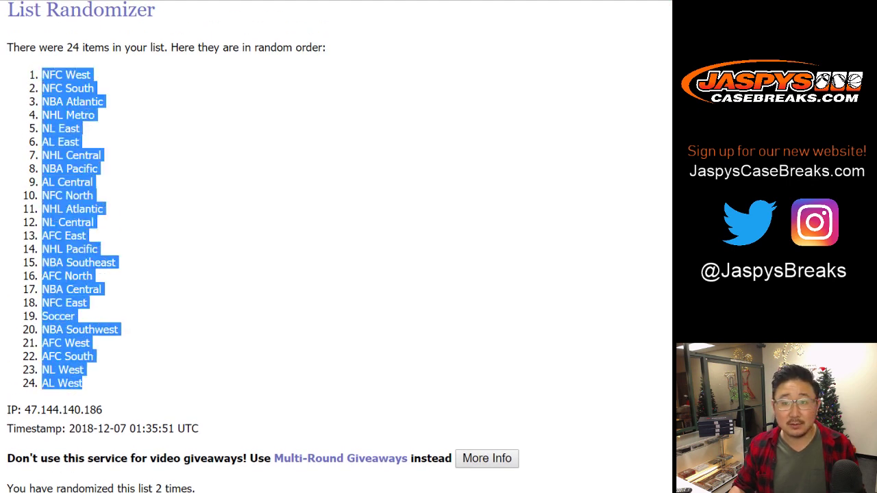
pyautogui.hotkey('ctrl', 'Tab')
pyautogui.click(163, 93)
pyautogui.rightClick(164, 93)
pyautogui.click(192, 136)
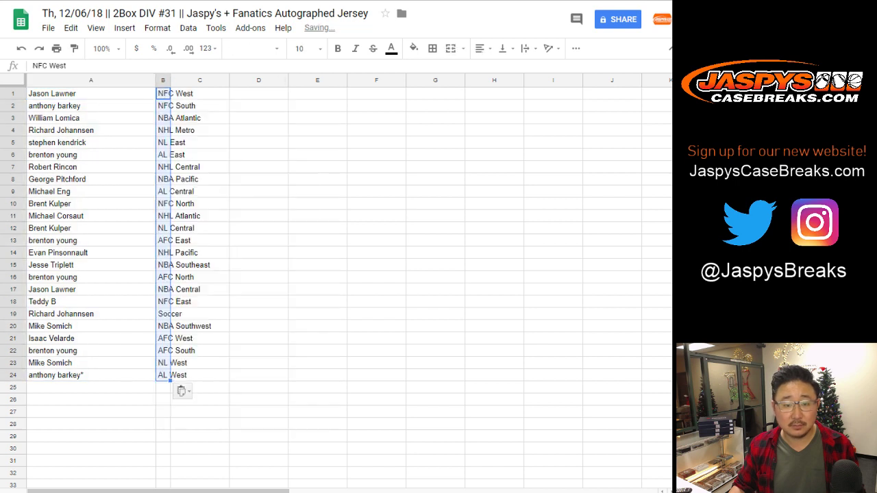
# Format the whole sheet in Helvetica Neue at size 14 and fit the column widths to their contents
pyautogui.click(13, 80)
pyautogui.click(253, 48)
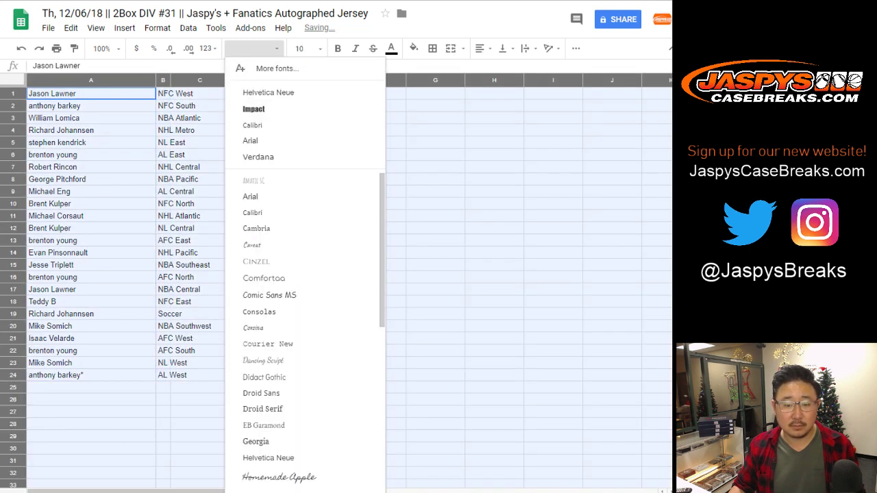
pyautogui.click(268, 92)
pyautogui.click(307, 48)
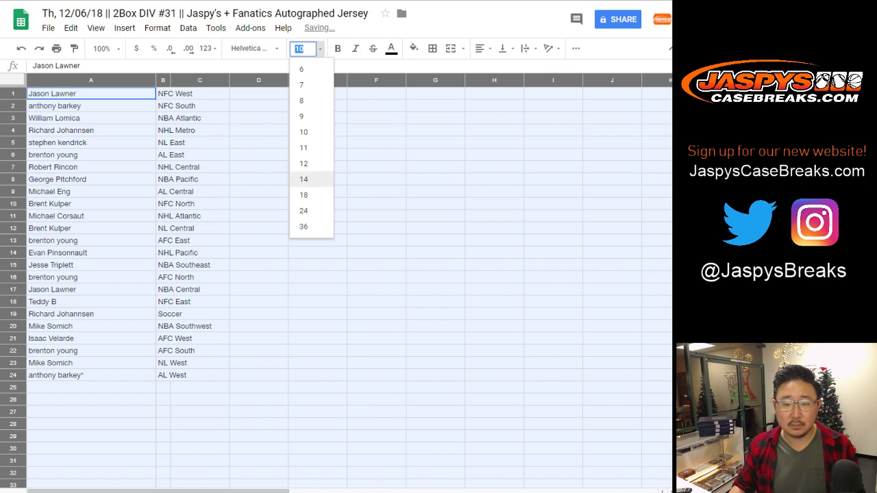
pyautogui.click(301, 179)
pyautogui.doubleClick(156, 80)
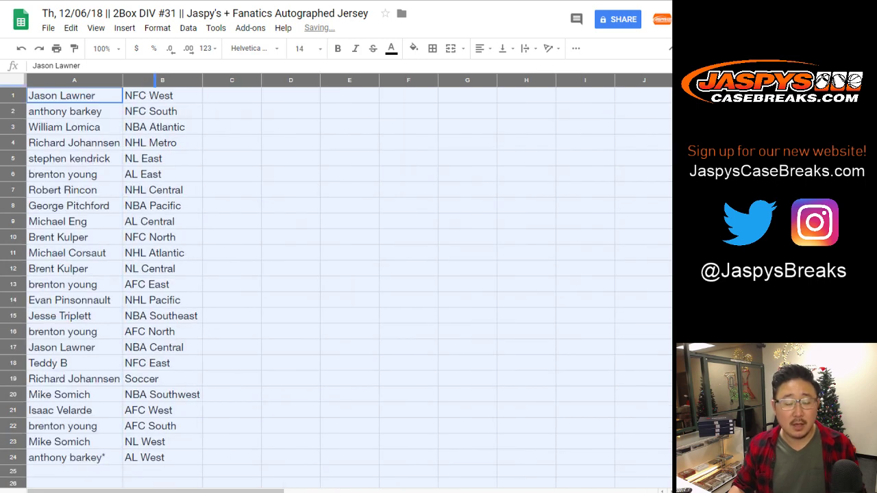
# Go through rows 2 to 24 one at a time, reading which division is paired with each participant
pyautogui.click(13, 112)
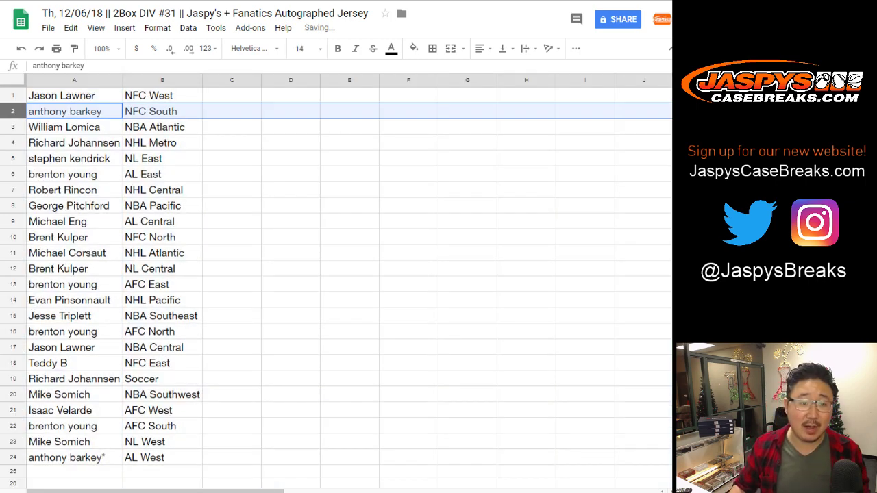
pyautogui.click(13, 128)
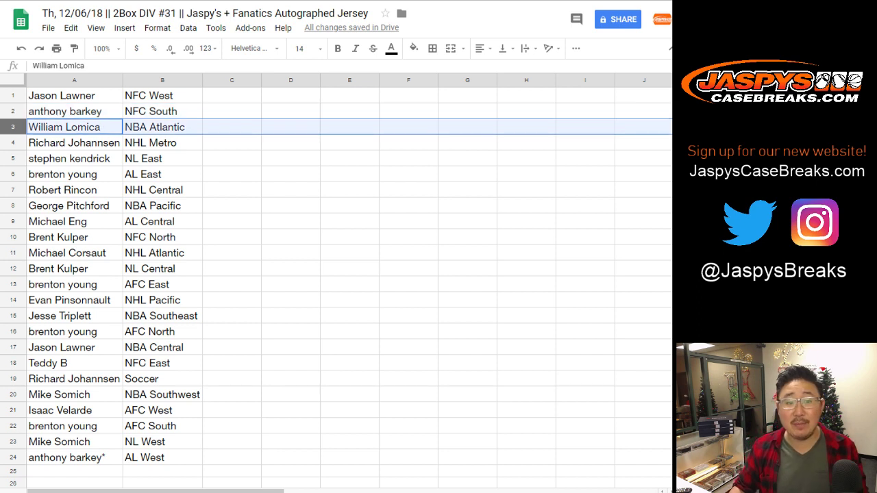
pyautogui.click(13, 144)
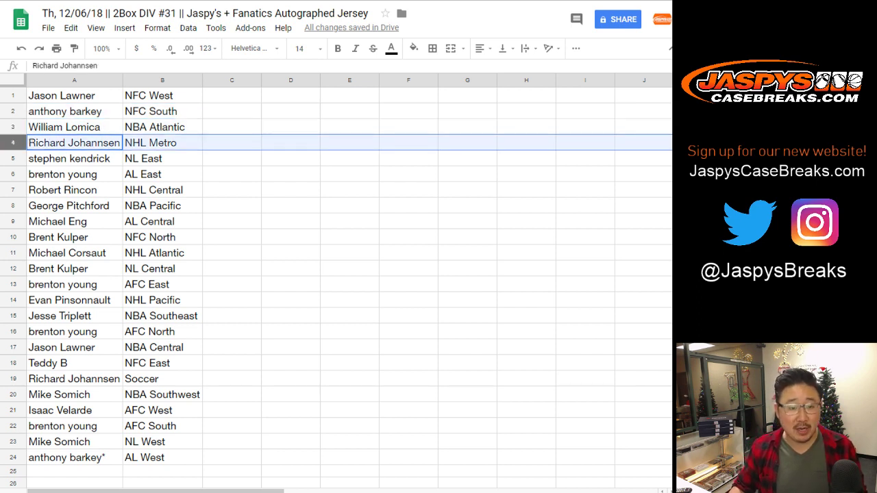
pyautogui.click(13, 158)
pyautogui.click(13, 174)
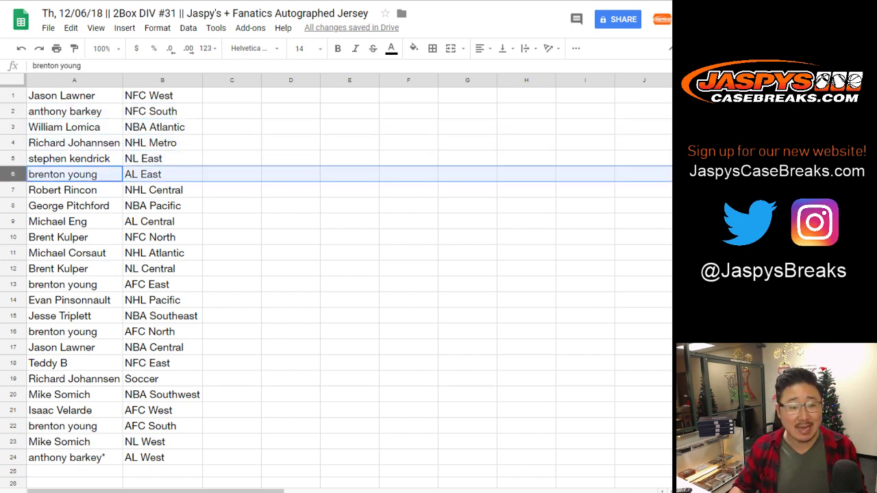
pyautogui.click(13, 190)
pyautogui.click(13, 205)
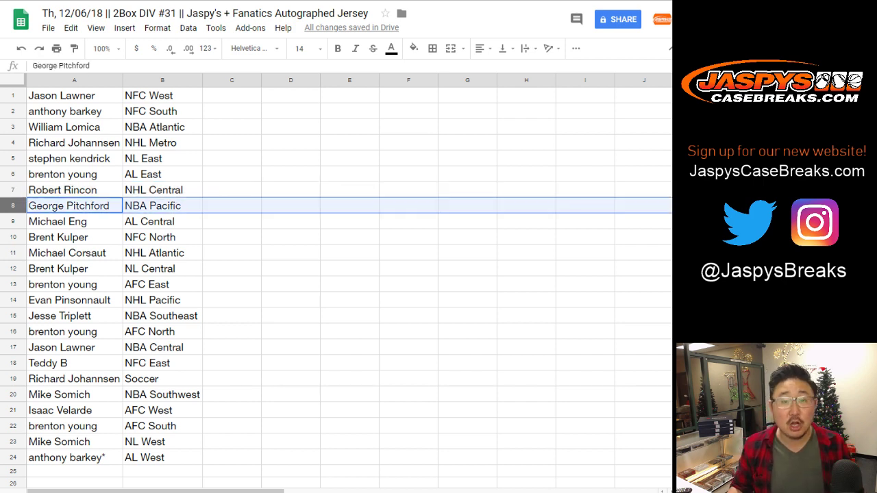
pyautogui.click(13, 221)
pyautogui.click(13, 237)
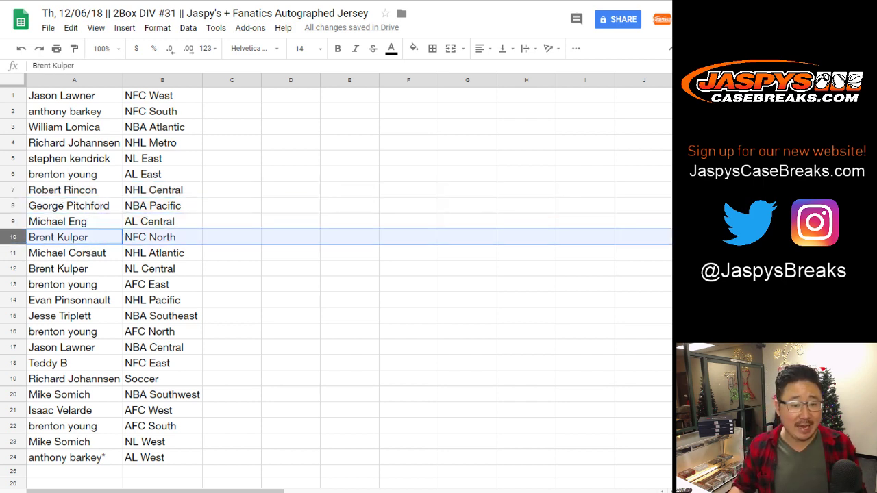
pyautogui.click(13, 253)
pyautogui.scroll(-1, 14, 253)
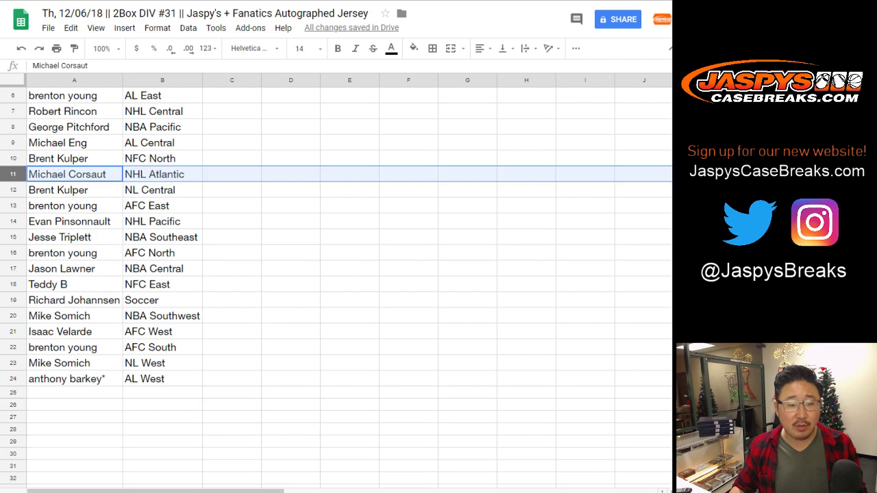
pyautogui.click(13, 189)
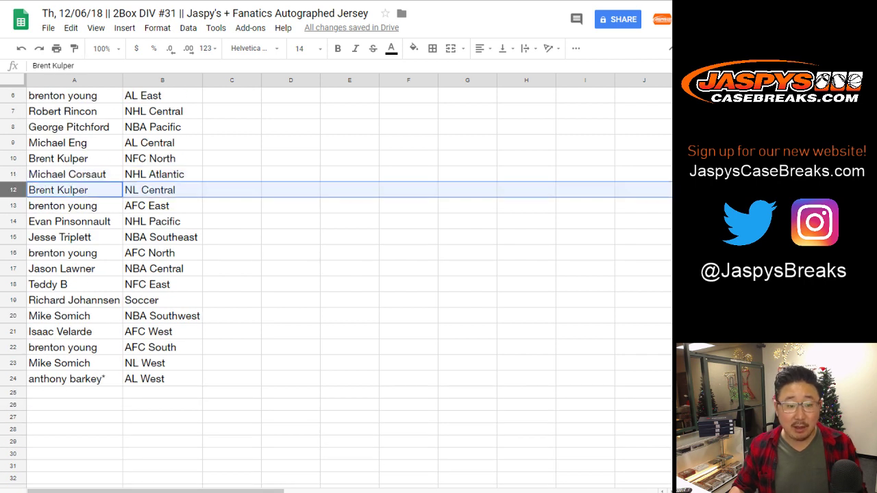
pyautogui.click(13, 205)
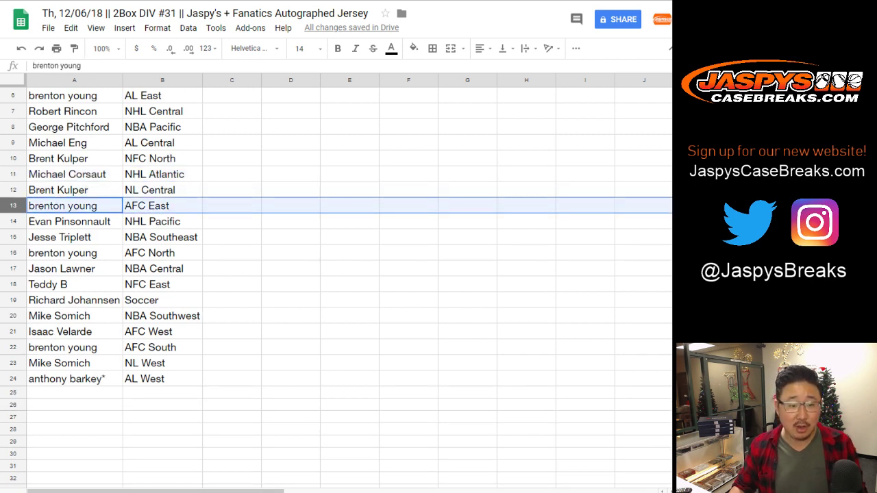
pyautogui.click(13, 222)
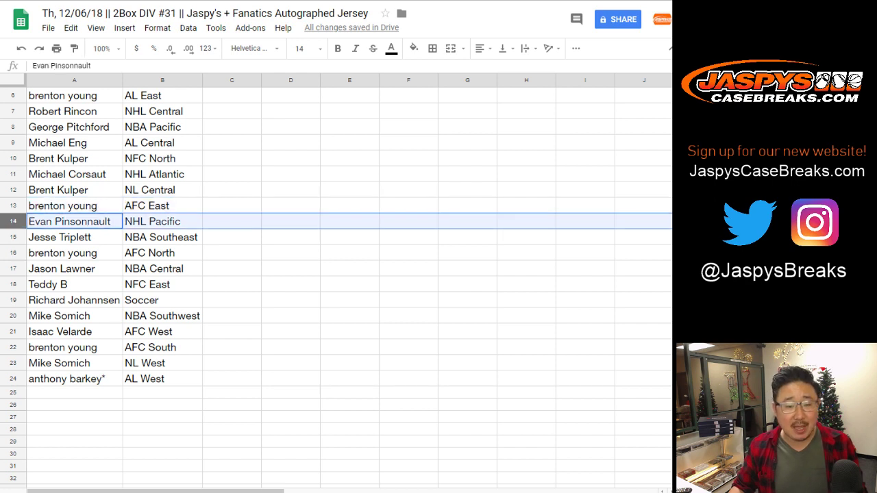
pyautogui.click(13, 237)
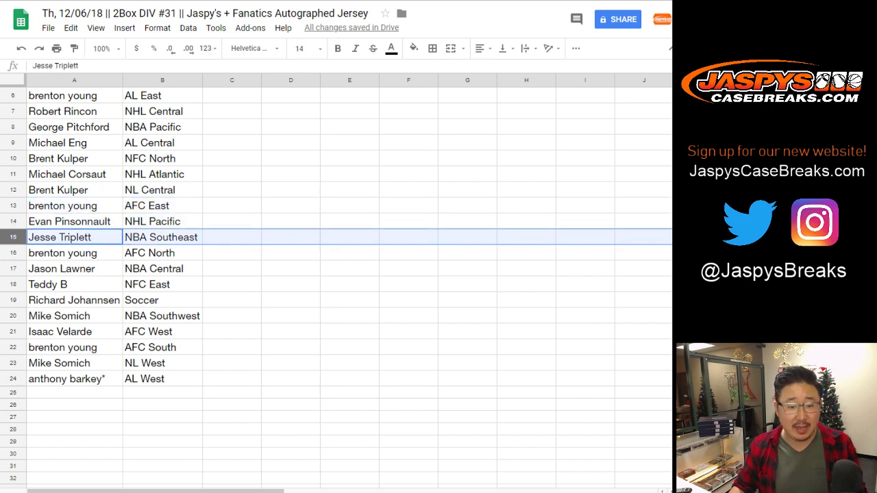
pyautogui.click(13, 253)
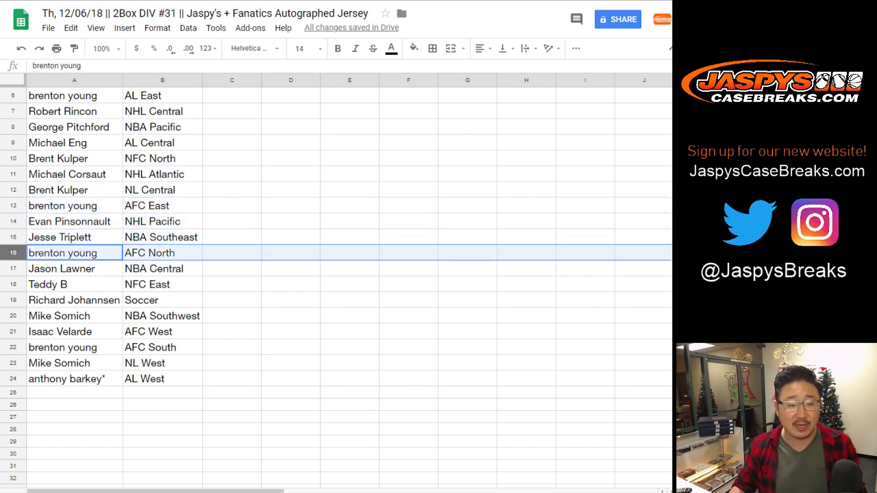
pyautogui.click(13, 269)
pyautogui.scroll(-1, 13, 269)
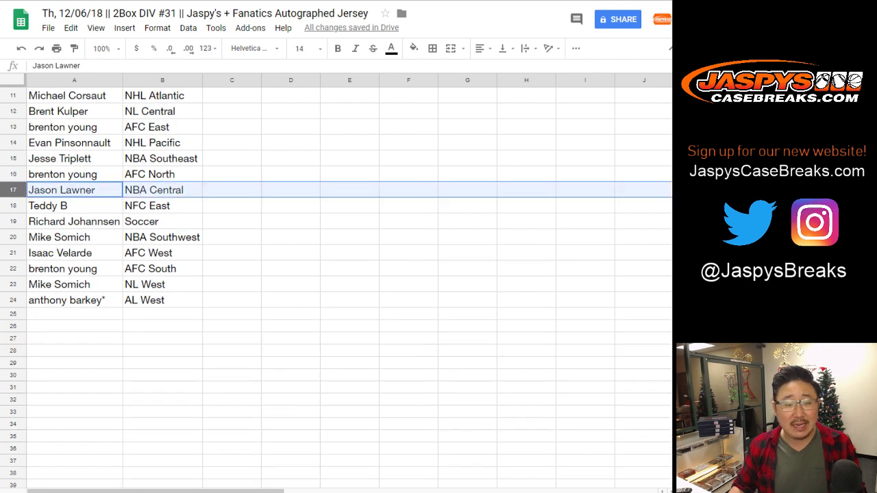
pyautogui.click(14, 206)
pyautogui.click(13, 222)
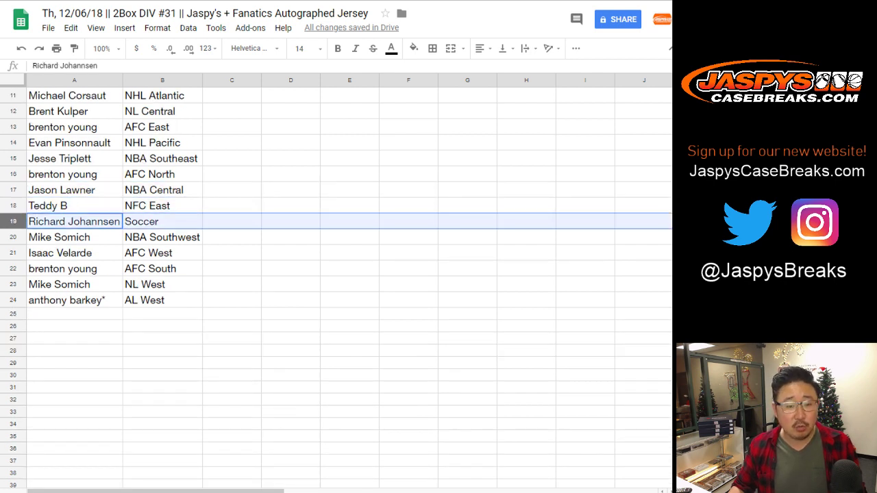
pyautogui.click(13, 238)
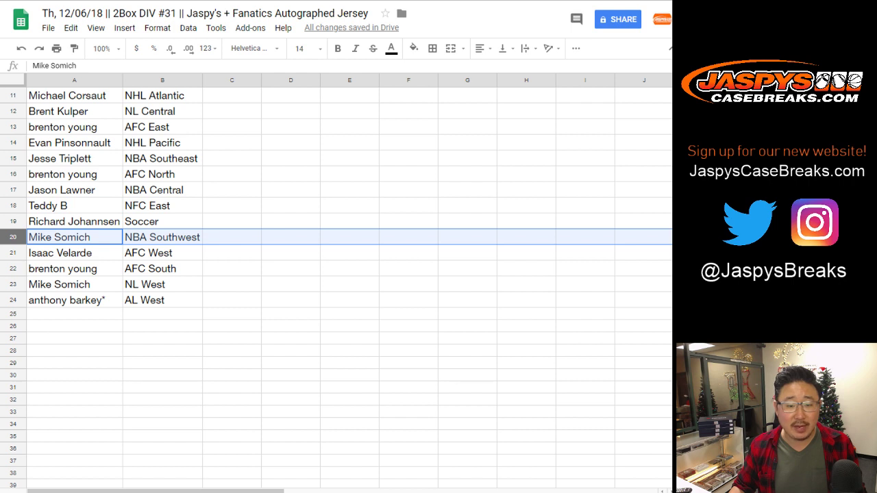
pyautogui.click(13, 253)
pyautogui.click(13, 269)
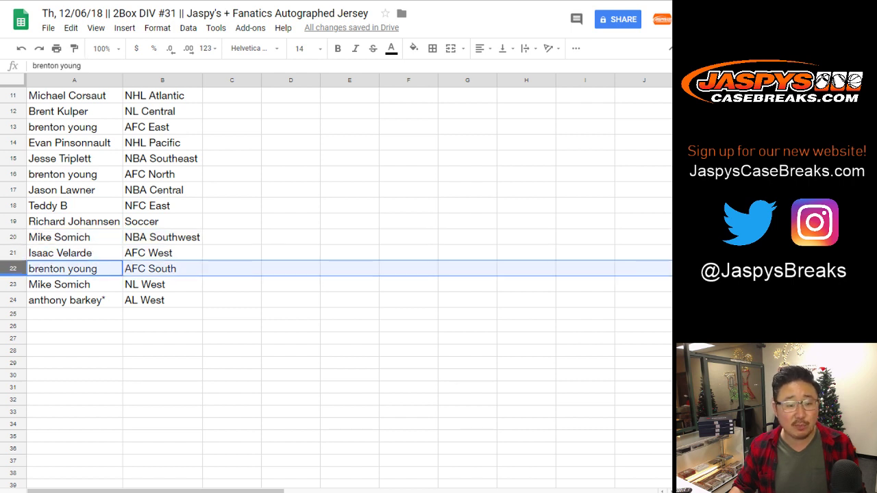
pyautogui.click(13, 284)
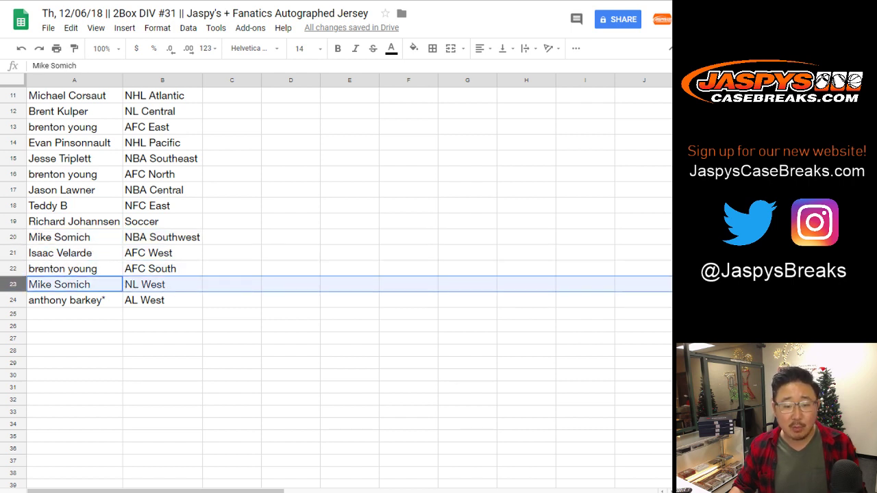
pyautogui.click(13, 301)
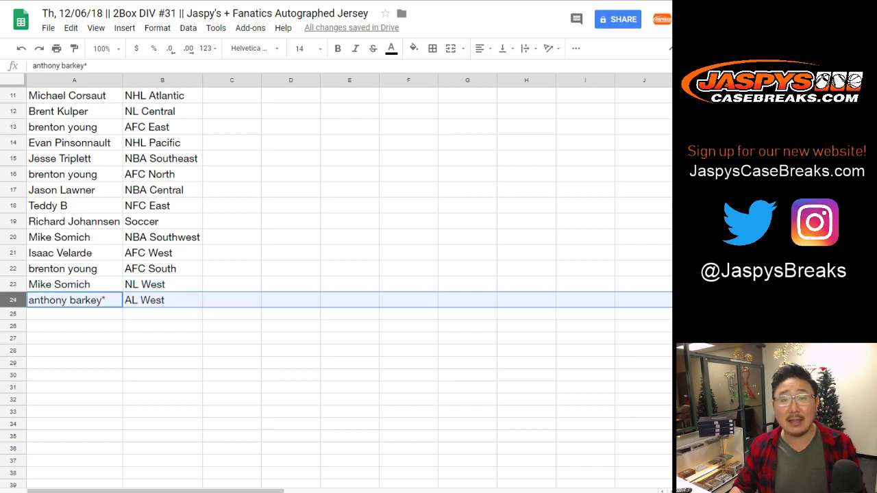
# Sort the sheet by column B from A to Z so the divisions are in alphabetical order
pyautogui.scroll(3, 336, 281)
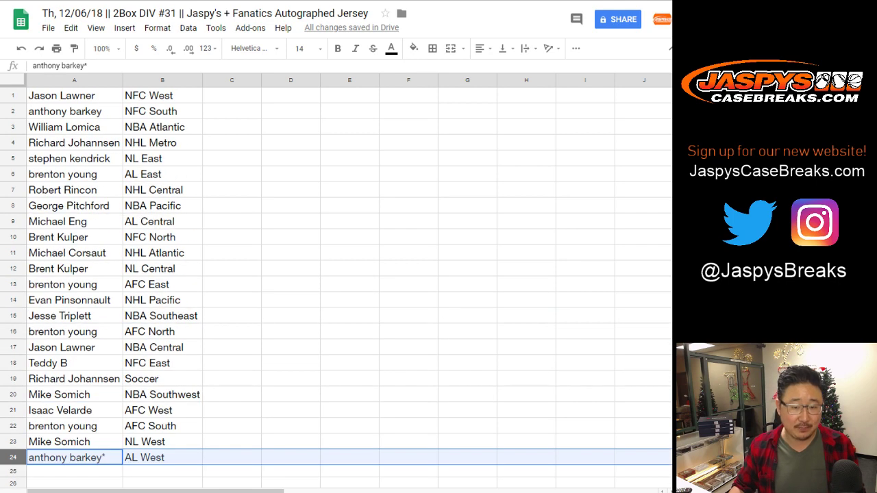
pyautogui.click(171, 80)
pyautogui.click(188, 28)
pyautogui.click(226, 48)
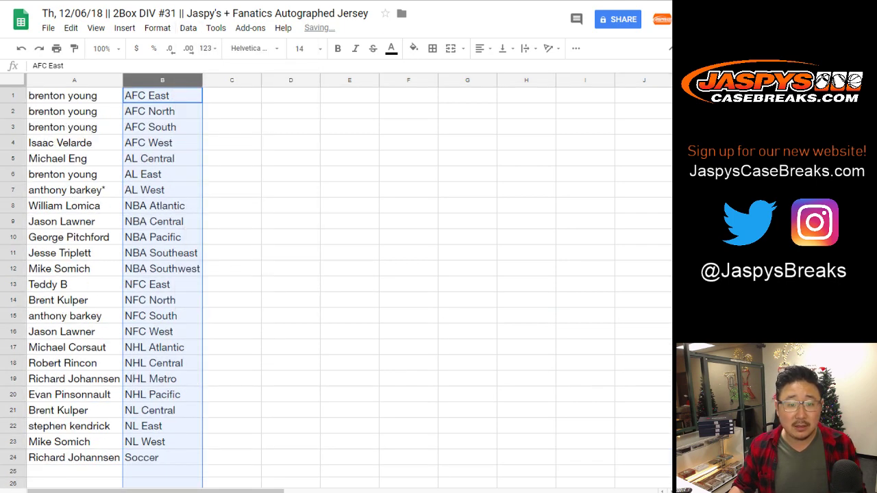
# Apply all borders to A1:B24 and center the participants and divisions horizontally
pyautogui.click(74, 95)
pyautogui.keyDown('shift'); pyautogui.click(162, 458); pyautogui.keyUp('shift')
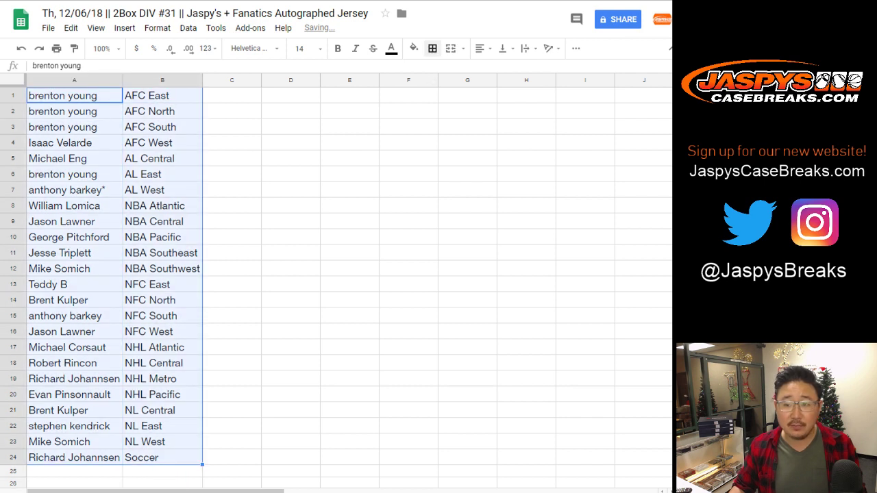
pyautogui.click(433, 48)
pyautogui.click(436, 72)
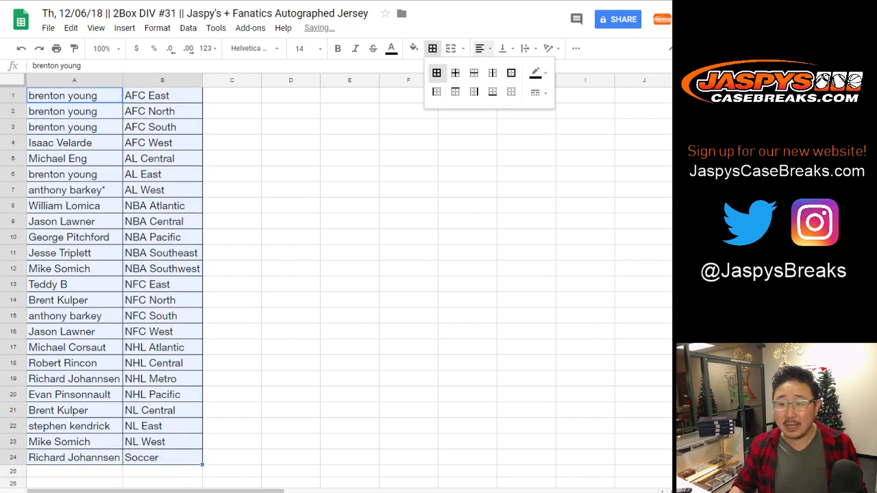
pyautogui.click(480, 48)
pyautogui.click(499, 68)
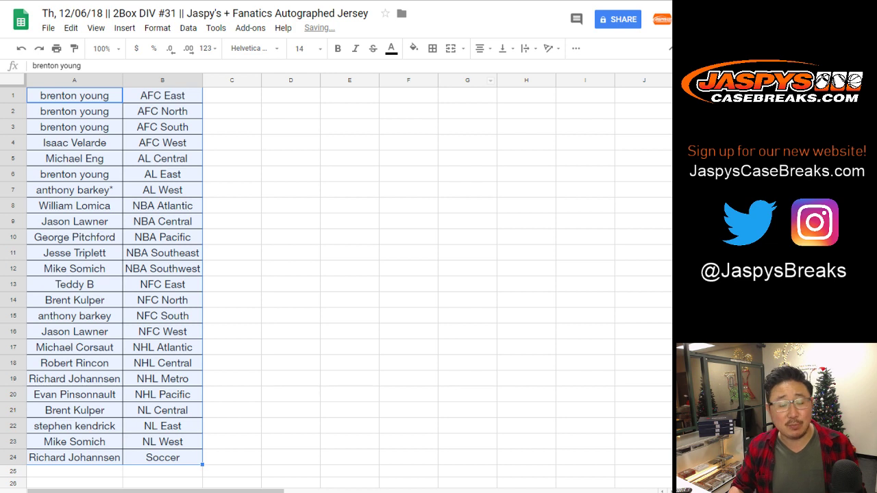
pyautogui.click(231, 96)
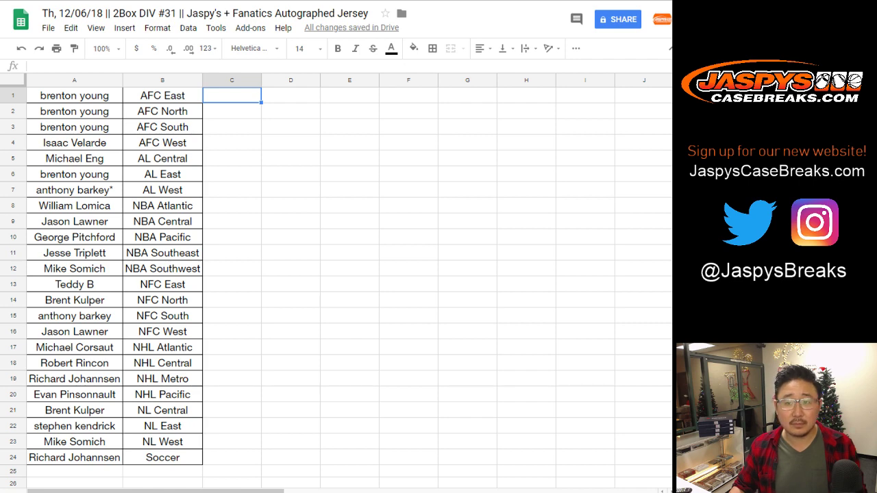
# Switch to RANDOM.ORG's List Randomizer, randomize the list 10, 15, 16 and 60 twice, and highlight the first two results
pyautogui.hotkey('ctrl', 'Tab')
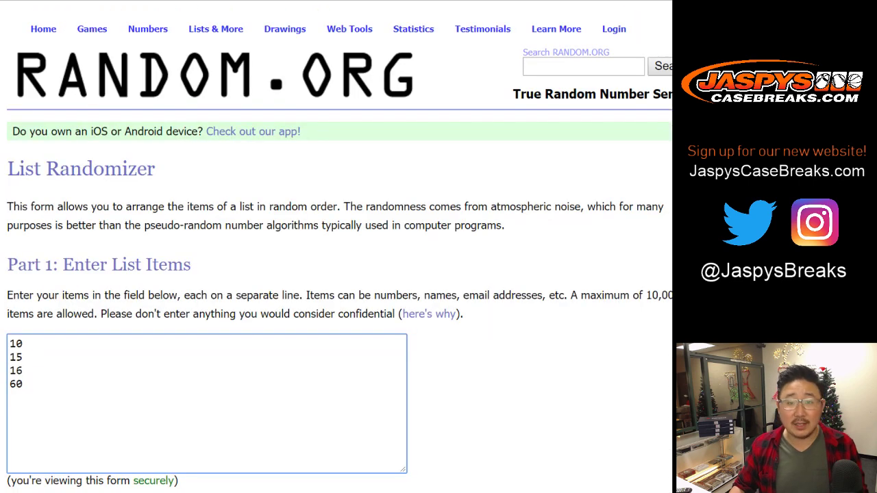
pyautogui.hotkey('ctrl', 'Tab')
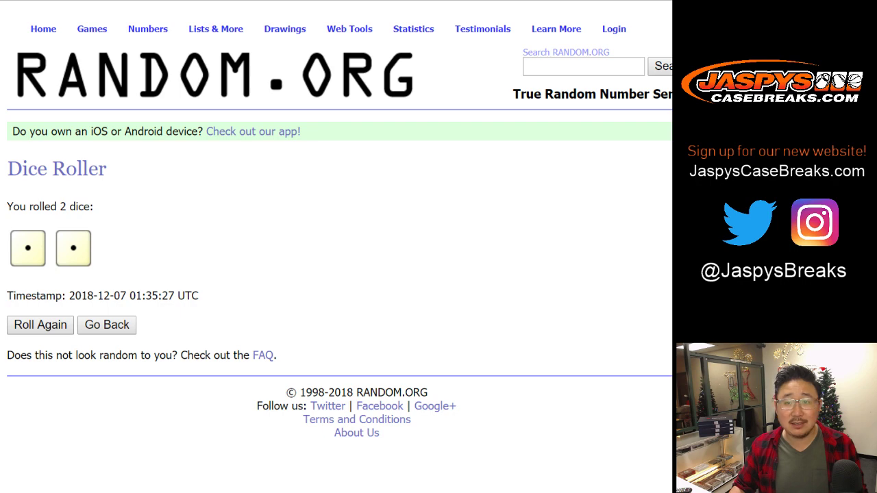
pyautogui.hotkey('ctrl', 'shift', 'Tab')
pyautogui.scroll(-3, 339, 252)
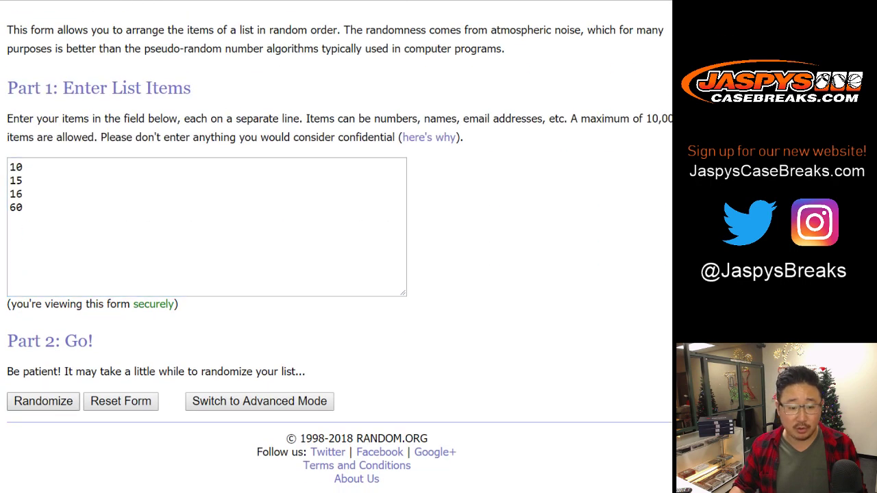
pyautogui.click(43, 402)
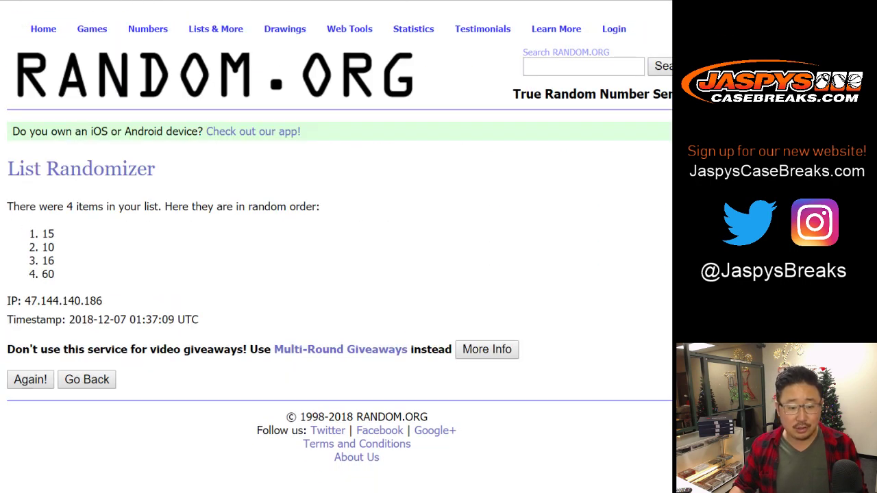
pyautogui.click(30, 380)
pyautogui.scroll(-1, 339, 252)
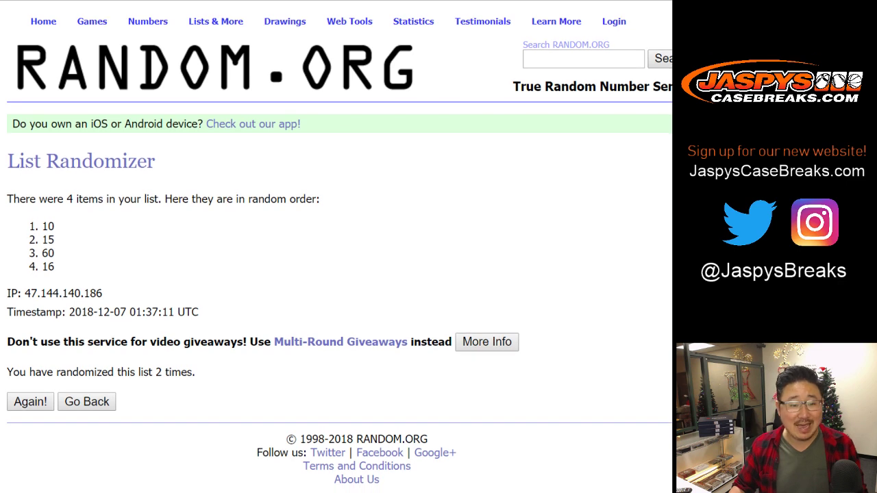
pyautogui.moveTo(42, 226); pyautogui.dragTo(56, 240)
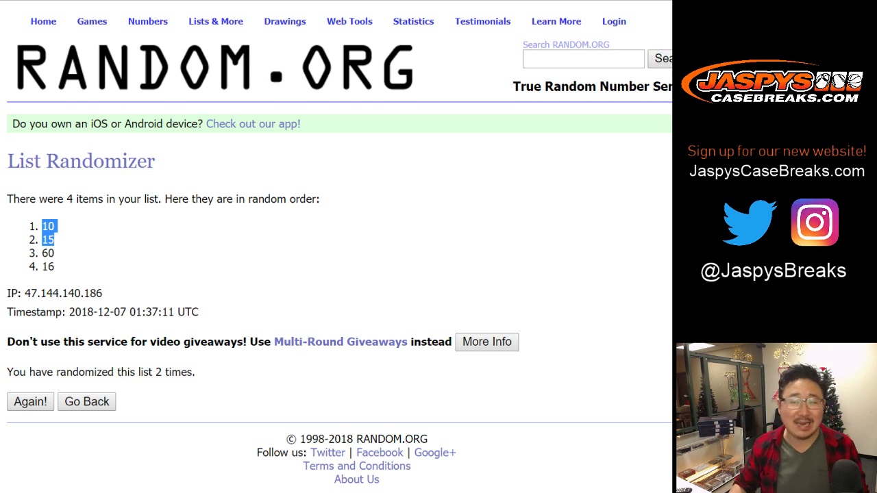
# Return to the Google Sheets spreadsheet and highlight the NFC West, NHL Metro and Soccer rows together for review, then clear the selection
pyautogui.click(414, 0)
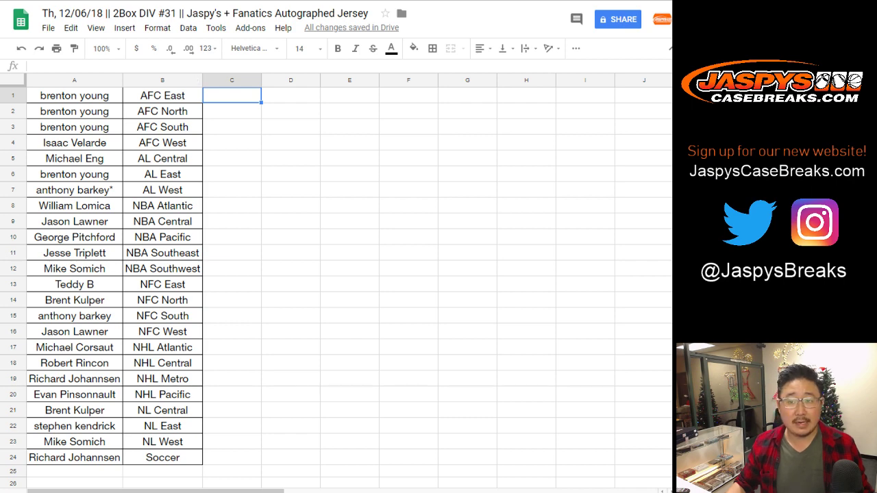
pyautogui.hotkey('ctrl', 'Tab')
pyautogui.hotkey('alt', 'Tab')
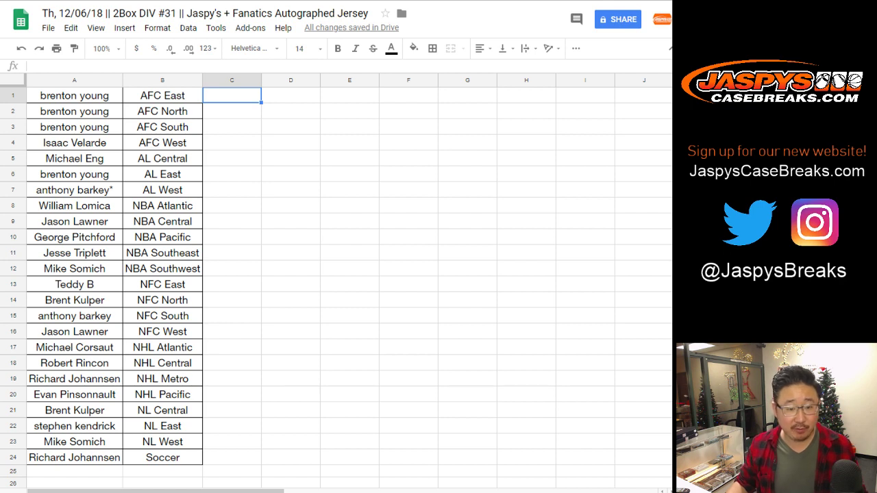
pyautogui.click(13, 332)
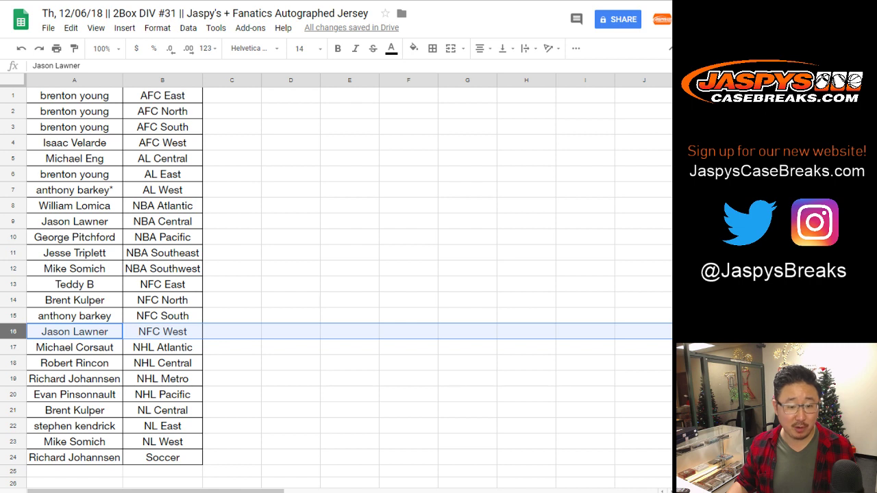
pyautogui.keyDown('ctrl'); pyautogui.click(13, 377); pyautogui.keyUp('ctrl')
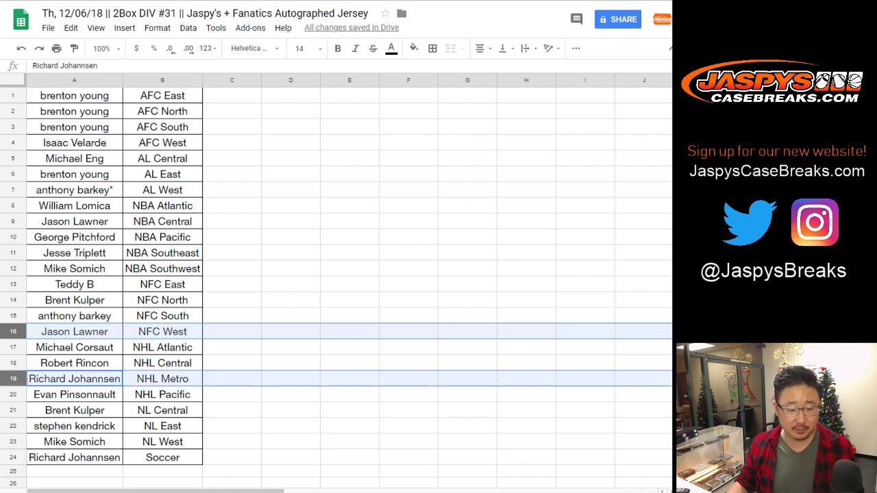
pyautogui.keyDown('ctrl'); pyautogui.click(13, 455); pyautogui.keyUp('ctrl')
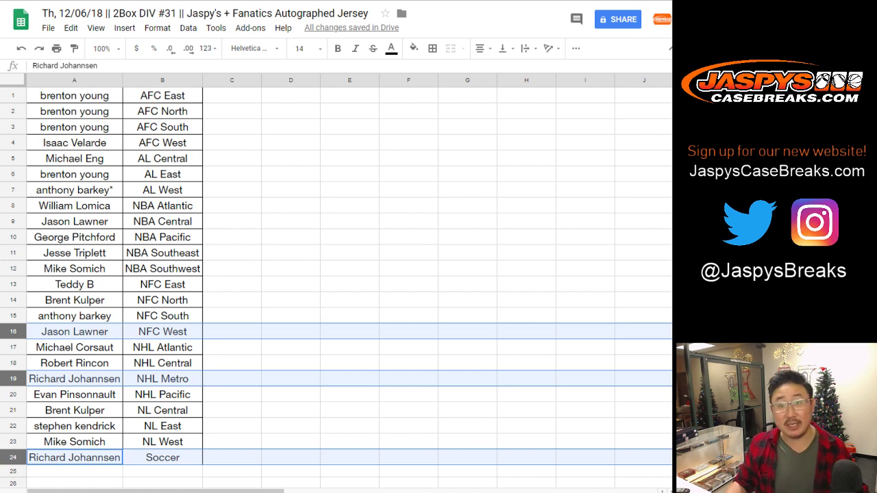
pyautogui.click(232, 111)
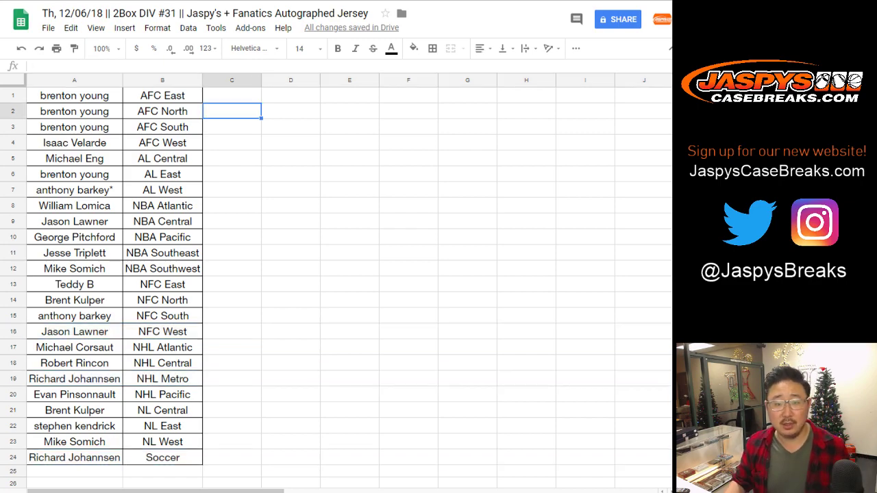
pyautogui.click(232, 96)
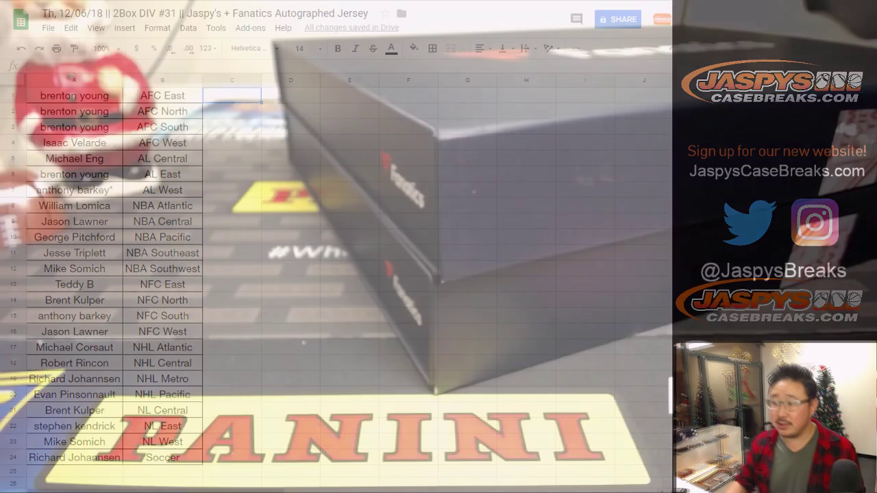